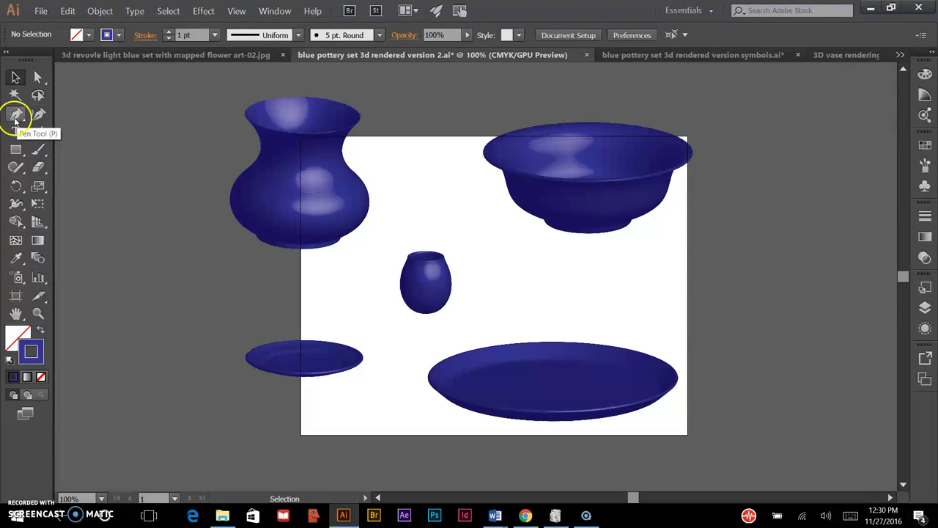
Draw a question-mark-shaped handle path with the Pen tool beside the small vase
click(16, 115)
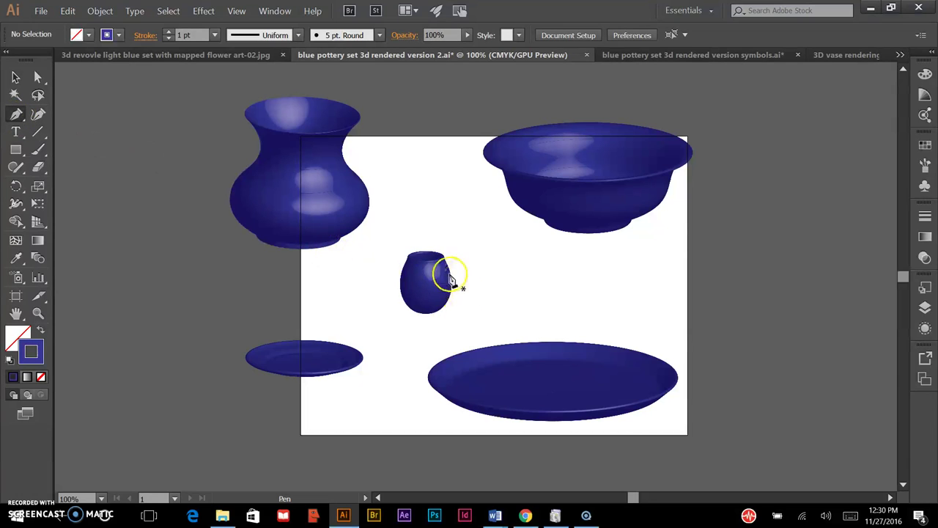
click(486, 260)
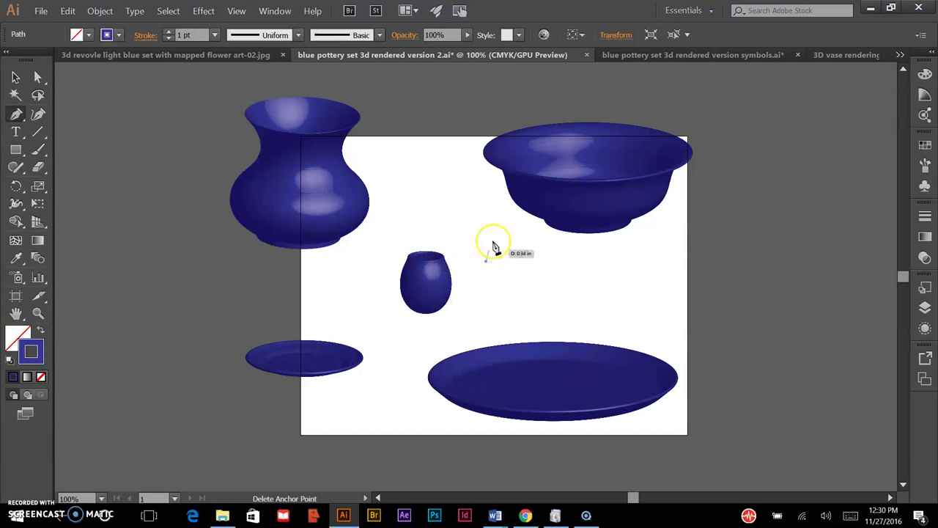
mouse_move(516, 254)
mouse_down()
mouse_move(523, 272)
mouse_move(502, 305)
mouse_move(507, 294)
mouse_up()
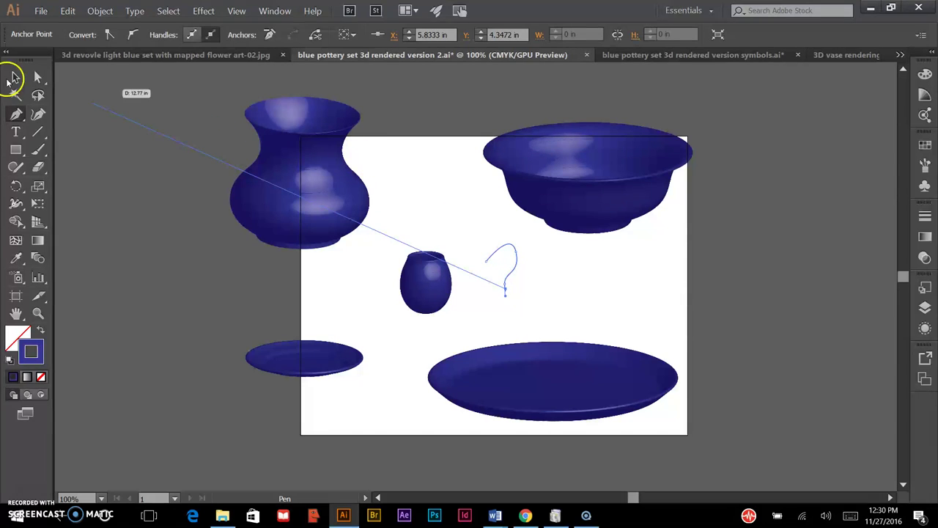
Nudge the handle path slightly left and raise its stroke weight from 1 pt to 3 pt
click(14, 78)
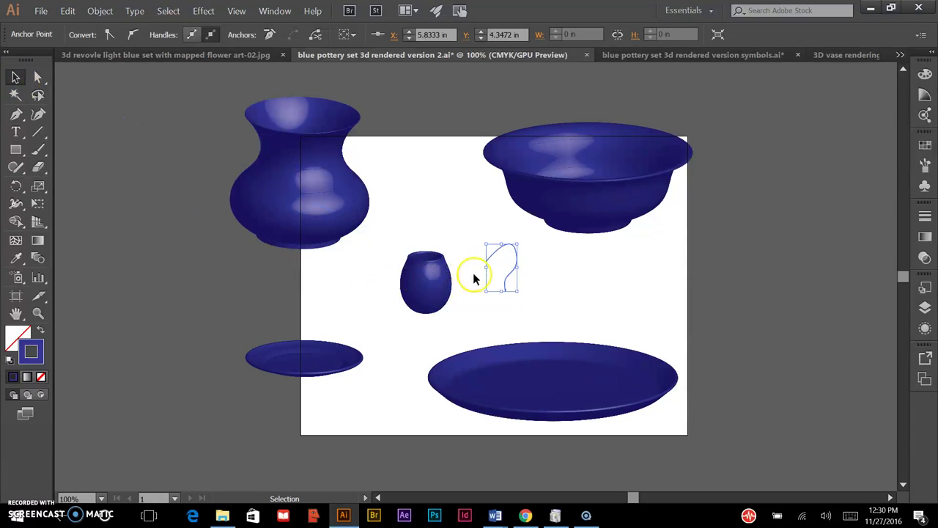
drag(511, 274, 502, 272)
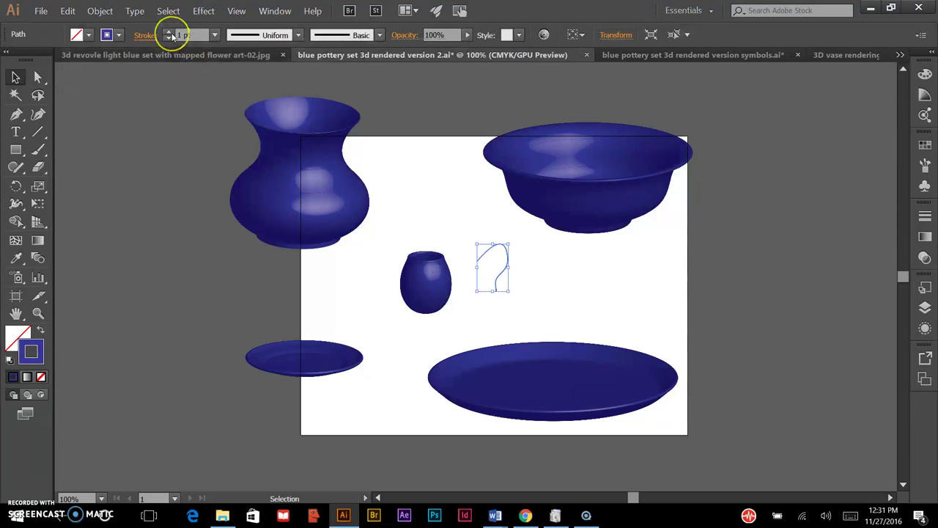
click(169, 33)
click(169, 33)
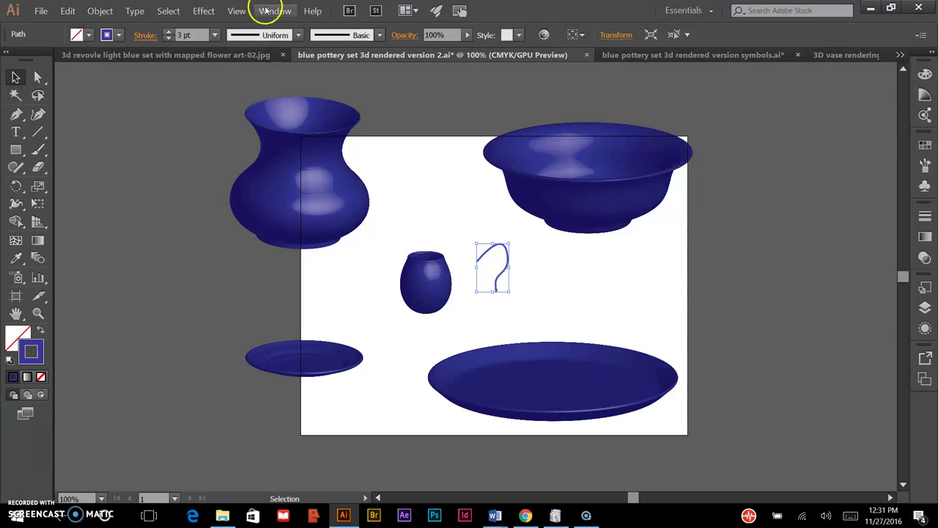
Open Effect > 3D > Extrude & Bevel Options for the handle curve
click(203, 11)
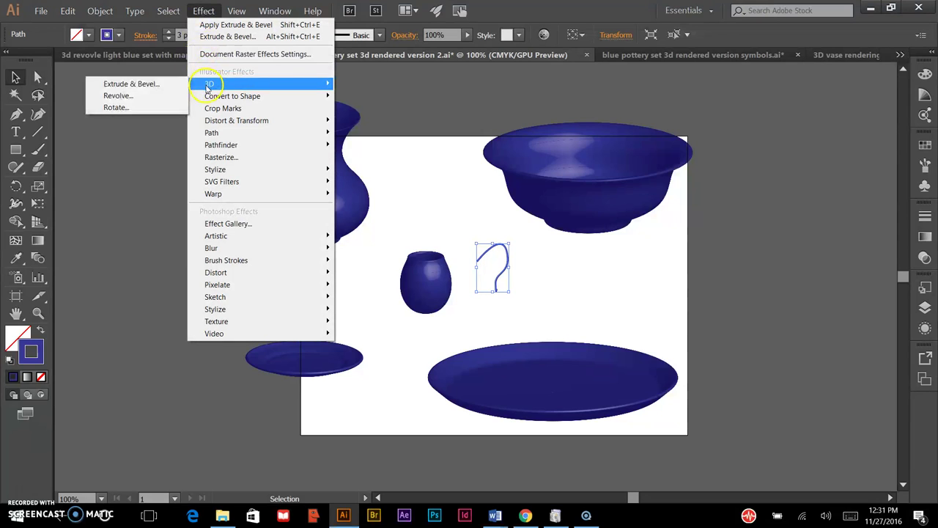
mouse_move(209, 84)
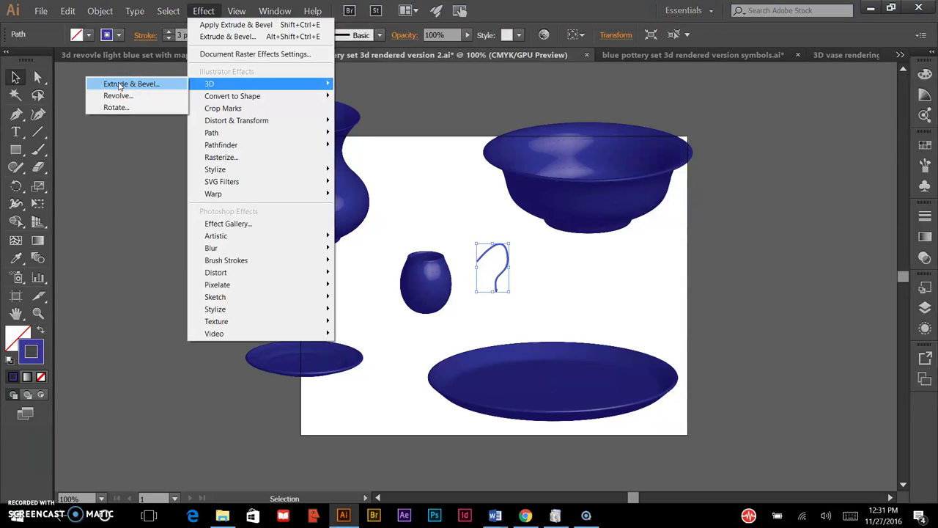
click(119, 86)
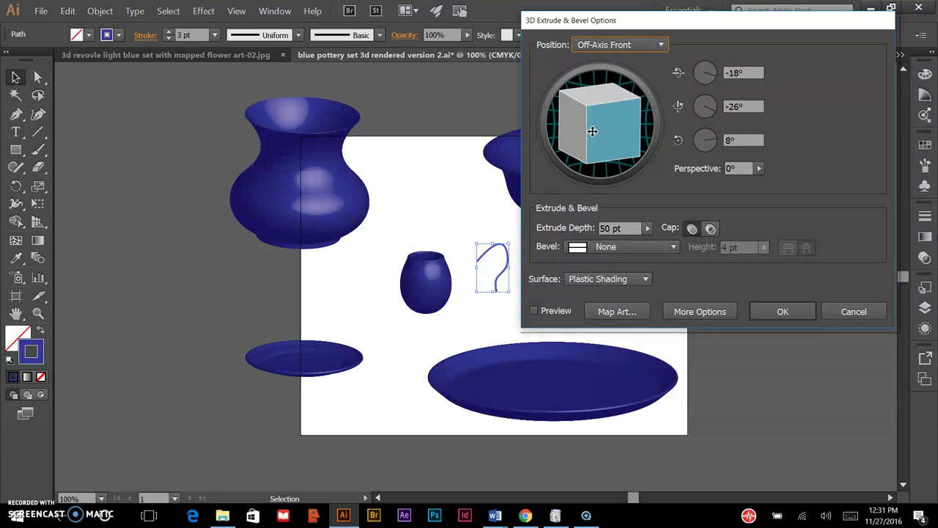
With Preview on, set the handle's Extrude Depth to 25 pt and apply it
click(608, 135)
click(534, 311)
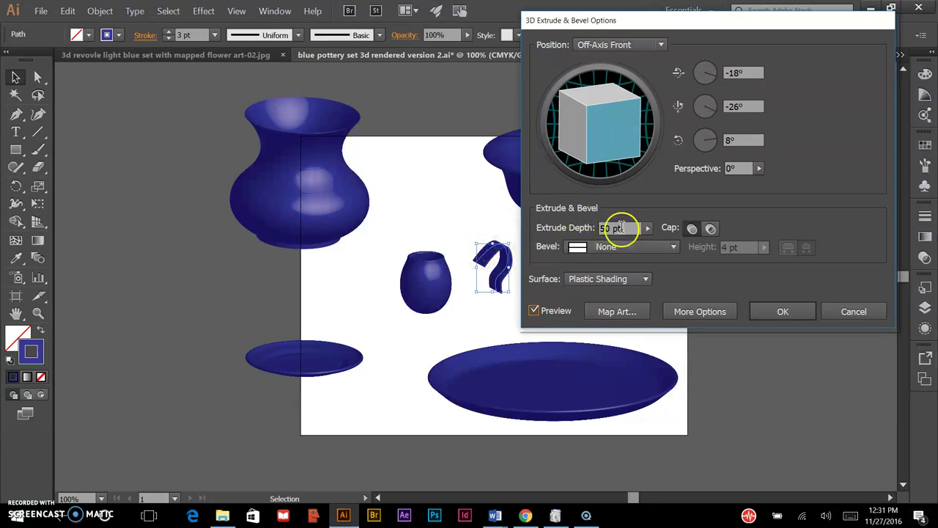
click(647, 229)
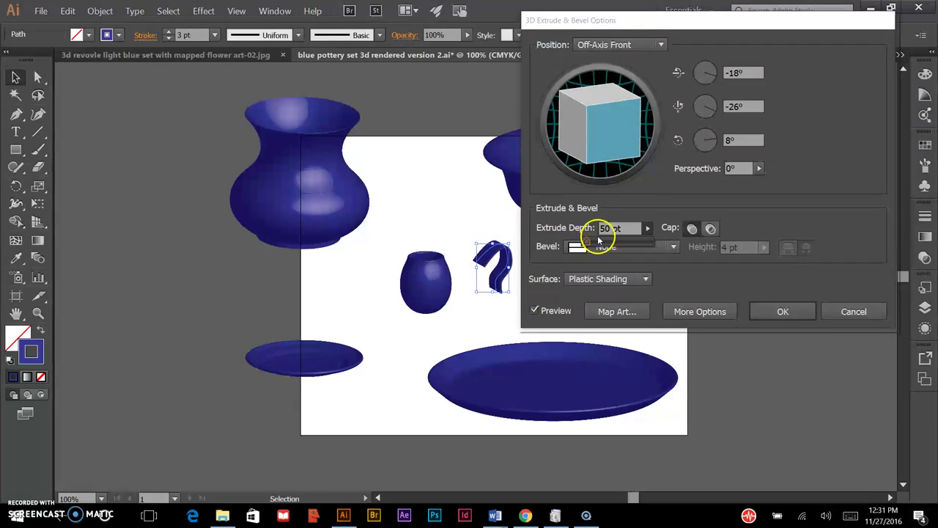
drag(587, 244, 586, 244)
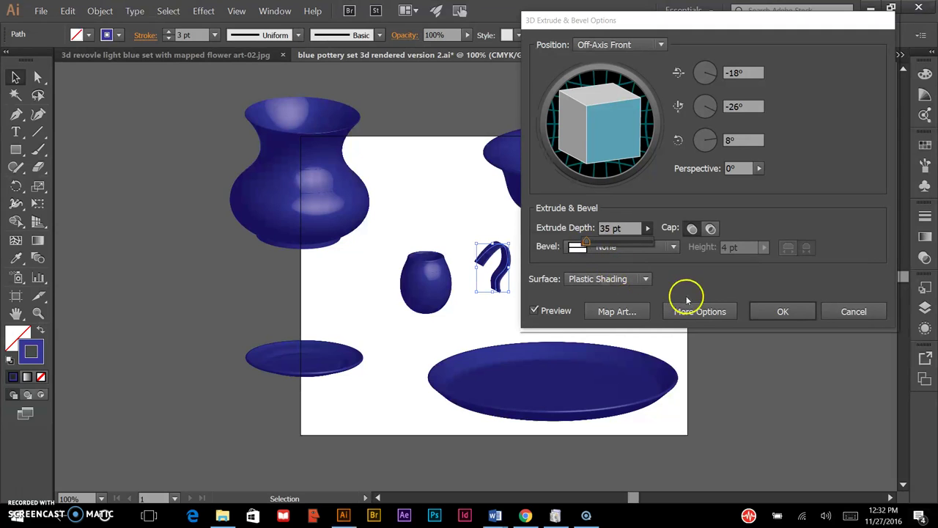
click(608, 228)
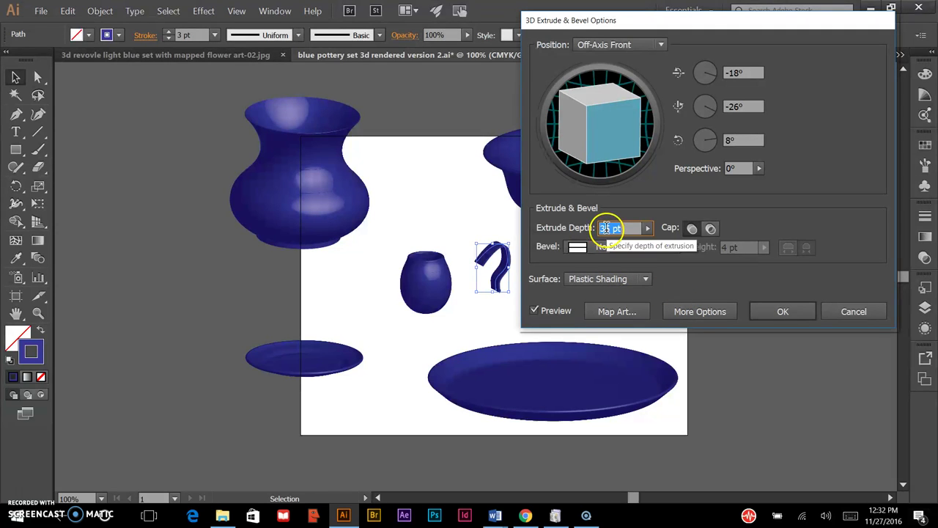
click(608, 228)
text(25)
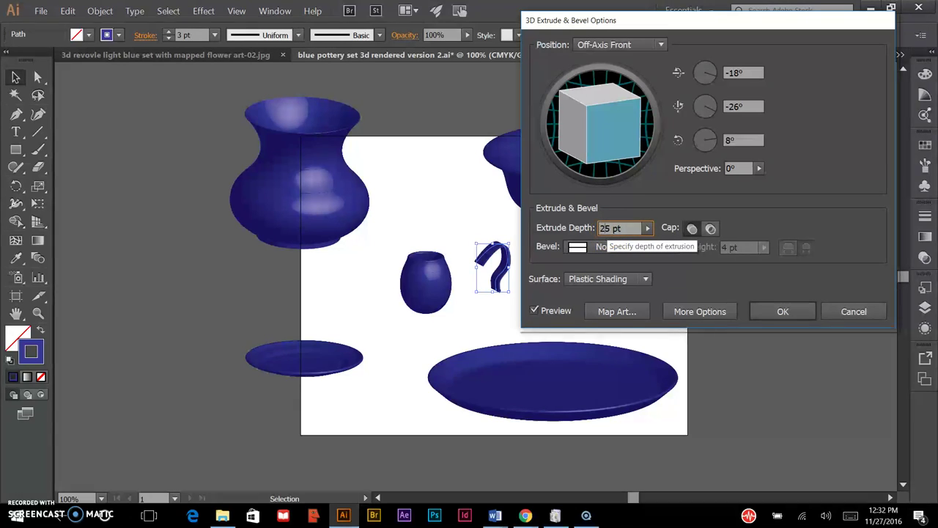
click(769, 312)
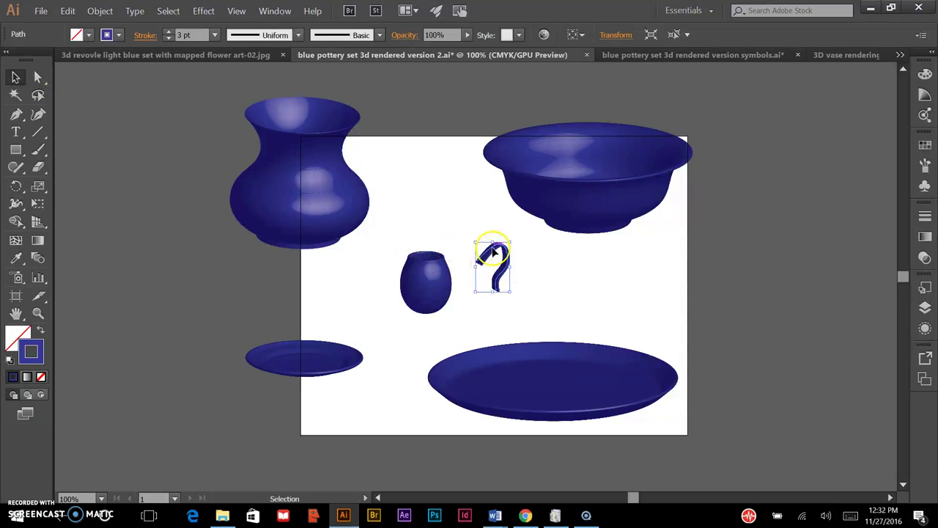
Move the 3D handle against the small vase's right side and tilt it slightly clockwise
drag(494, 258, 453, 251)
drag(475, 288, 471, 299)
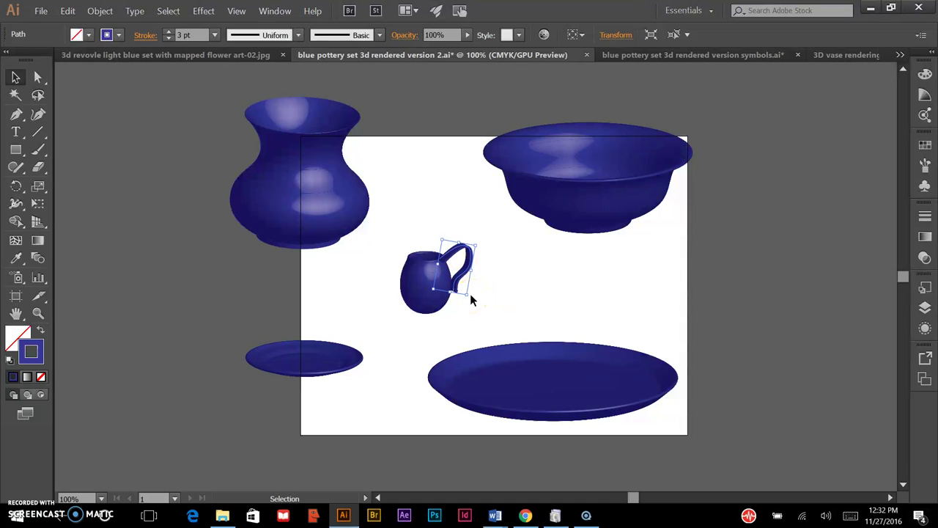
click(461, 330)
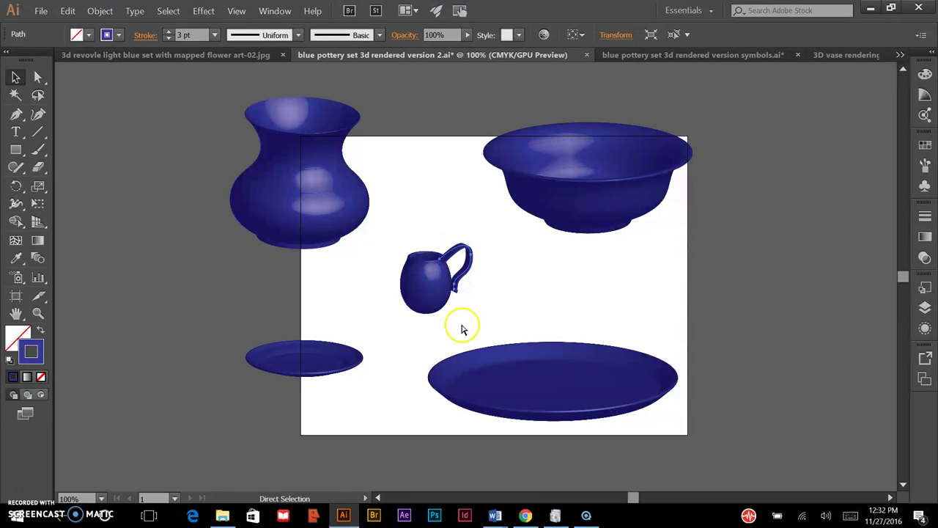
key(ctrl+plus)
key(ctrl+plus)
key(ctrl+plus)
key(ctrl+plus)
key(ctrl+plus)
Send the handle backward with Object > Arrange so it sits behind the cup
key(ctrl+z)
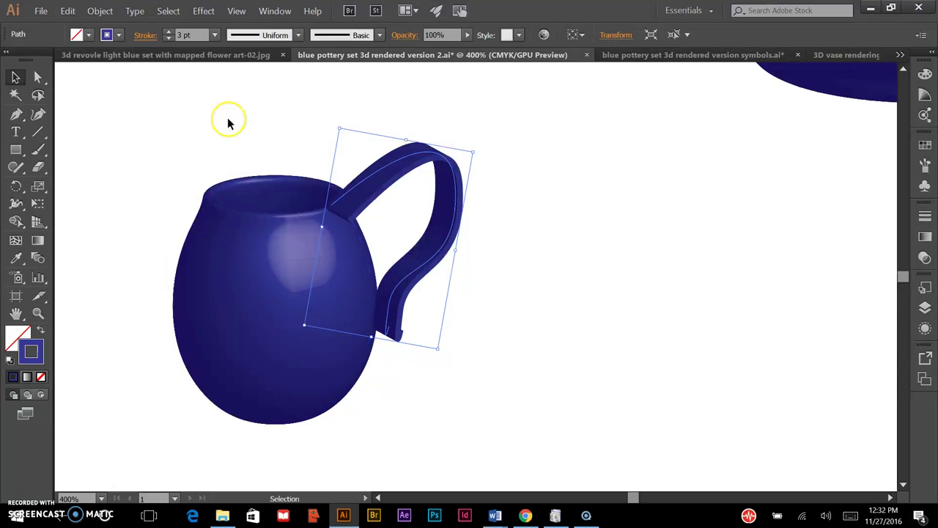
click(98, 11)
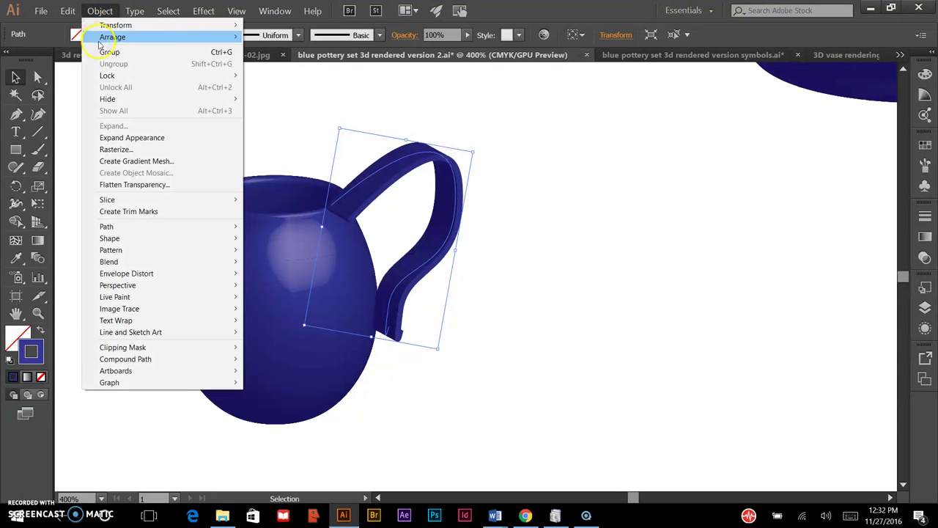
mouse_move(112, 36)
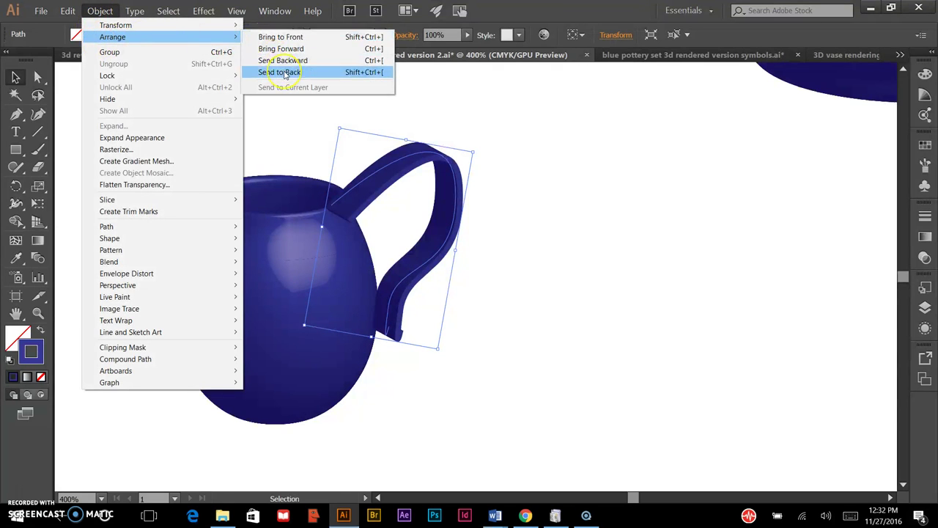
click(287, 71)
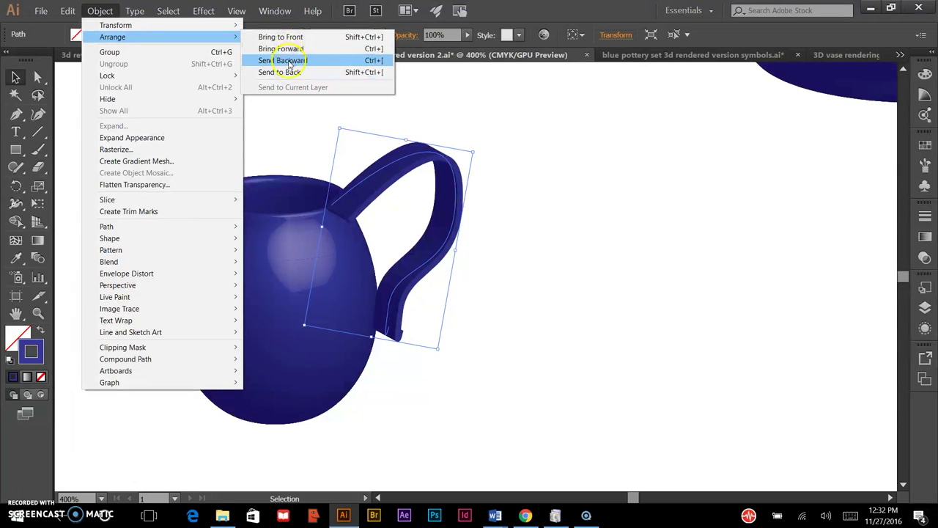
click(290, 62)
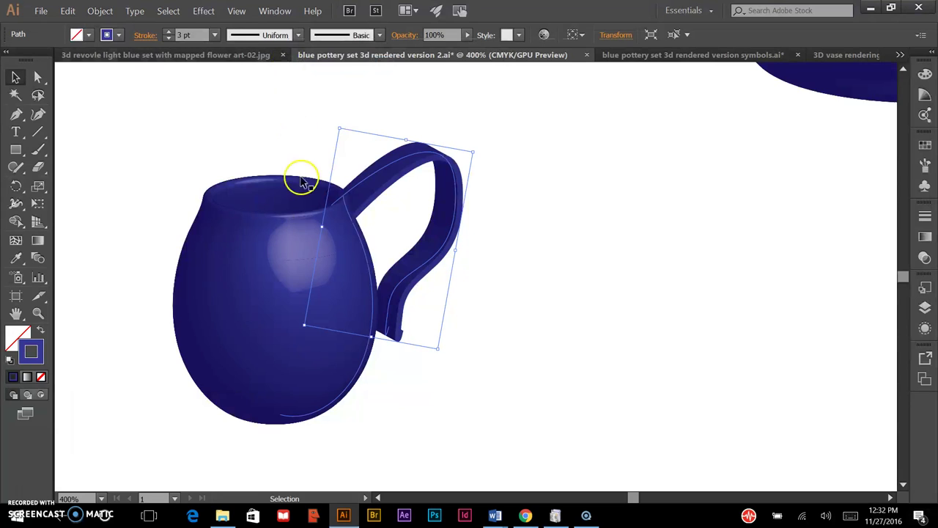
Shift the cup body slightly right to overlap the handle's end, then deselect
click(267, 268)
drag(267, 268, 285, 269)
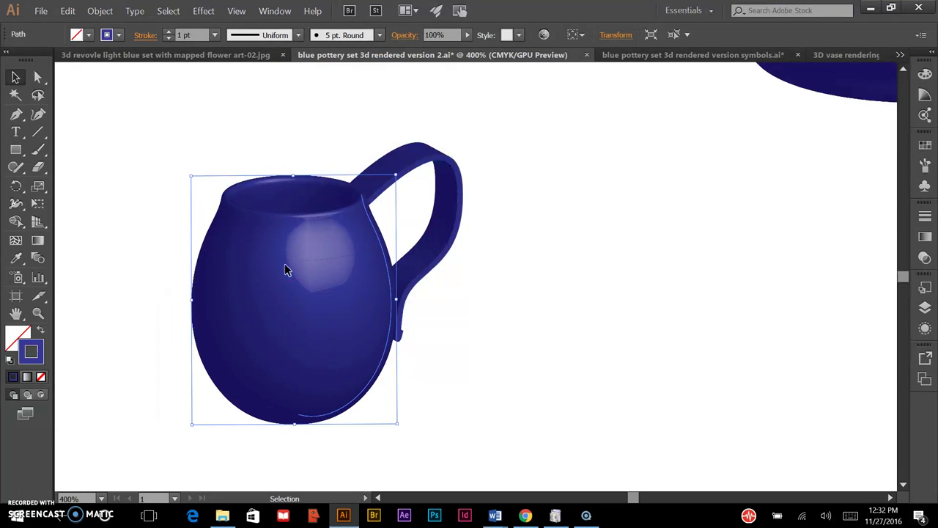
right_click(527, 346)
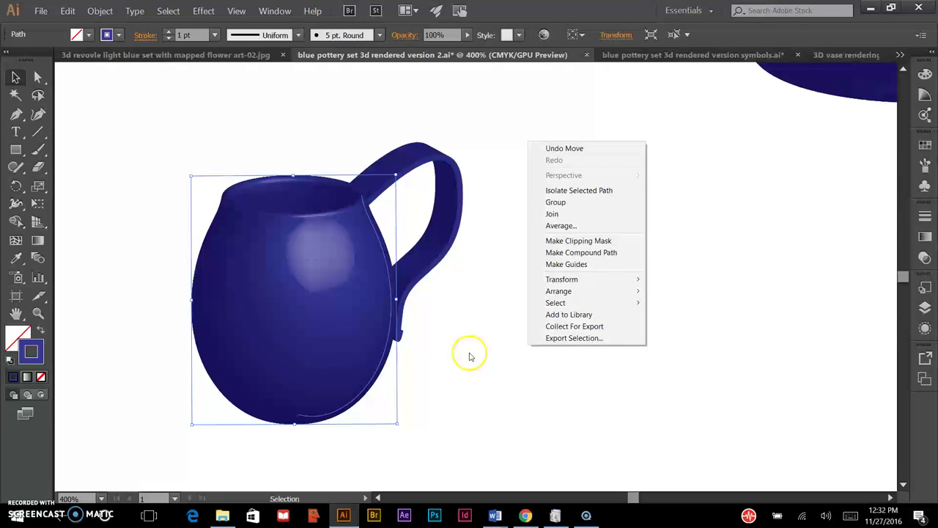
click(470, 357)
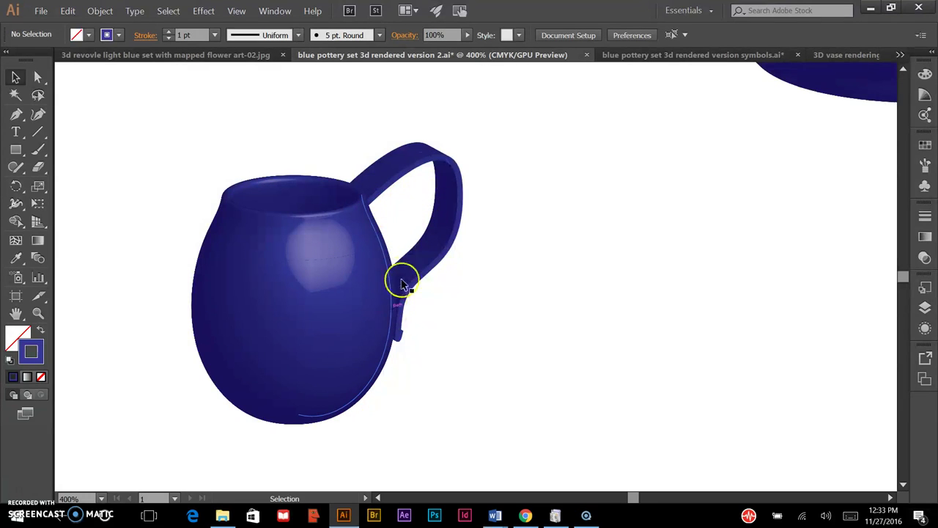
Group the handle and cup body with Ctrl+G and reposition the mug on the artboard
click(402, 277)
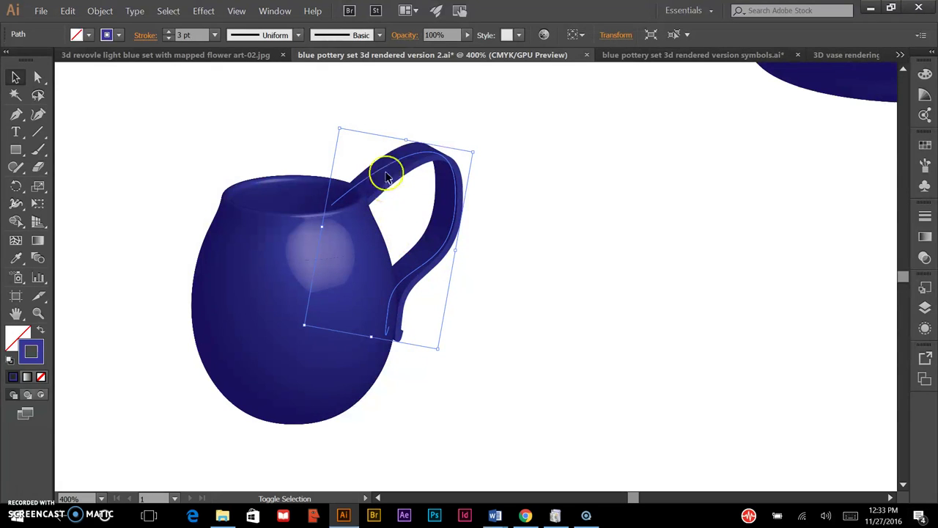
shift+click(296, 268)
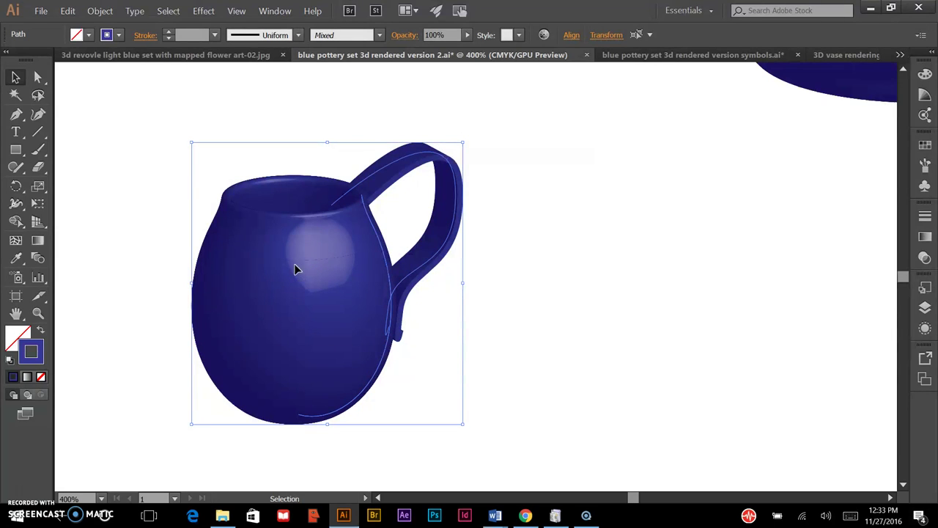
key(a)
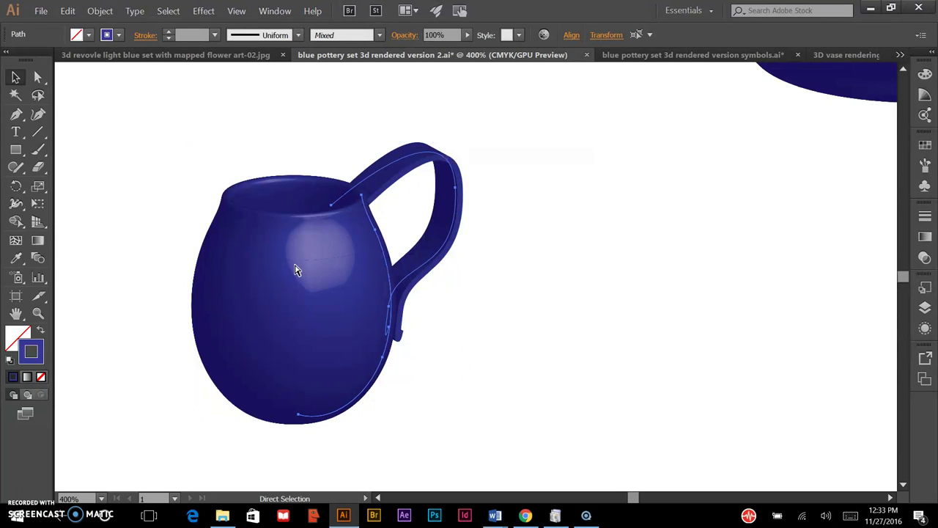
key(v)
click(289, 189)
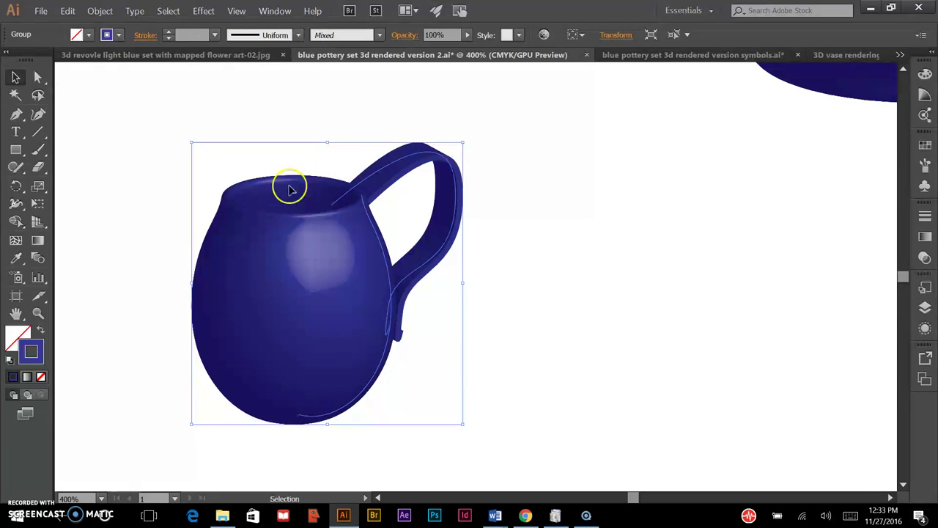
mouse_move(376, 253)
mouse_down()
mouse_move(488, 255)
mouse_move(359, 288)
mouse_move(308, 263)
mouse_up()
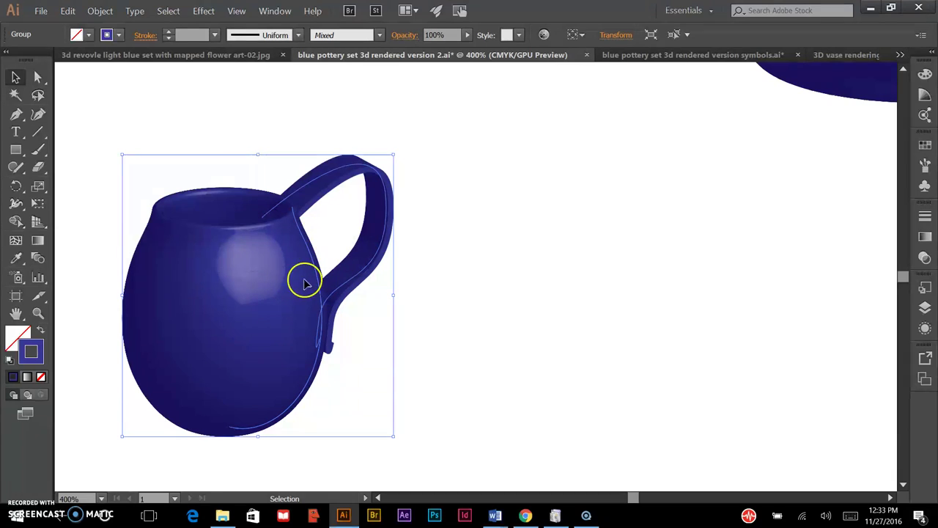
drag(320, 257, 357, 250)
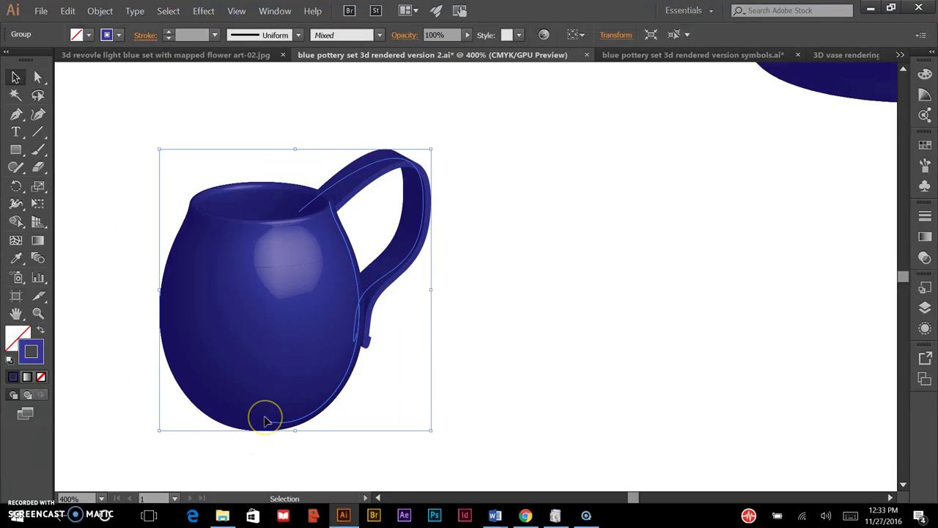
Drag the cup's bottom anchor handle rightward with Direct Selection to flatten the base
click(247, 396)
click(225, 337)
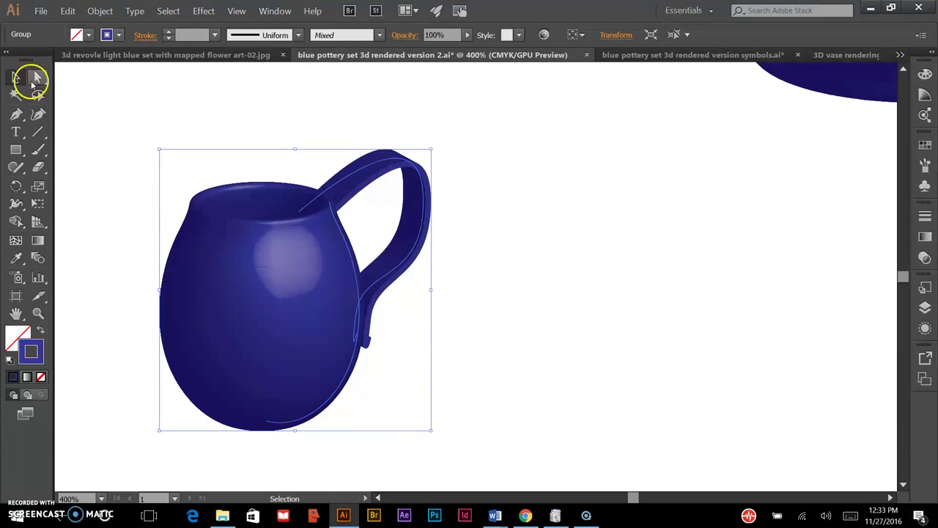
click(35, 79)
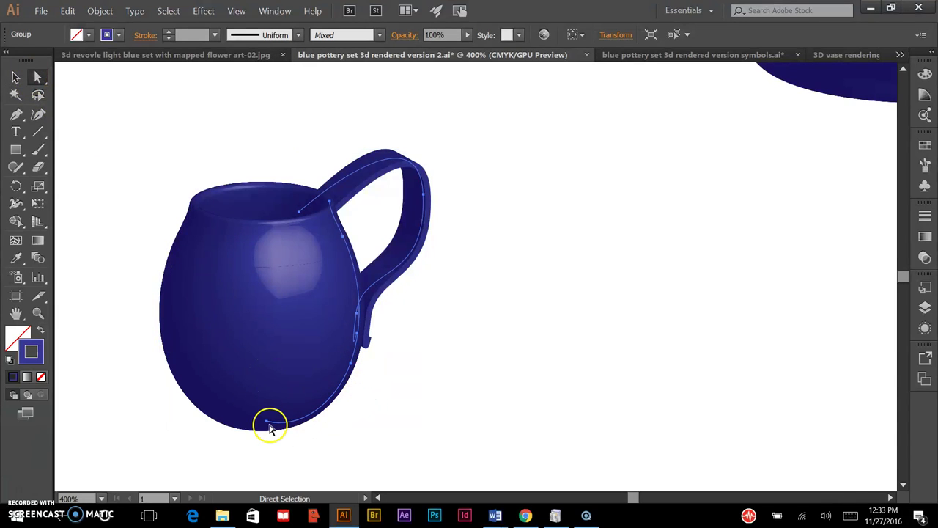
click(269, 425)
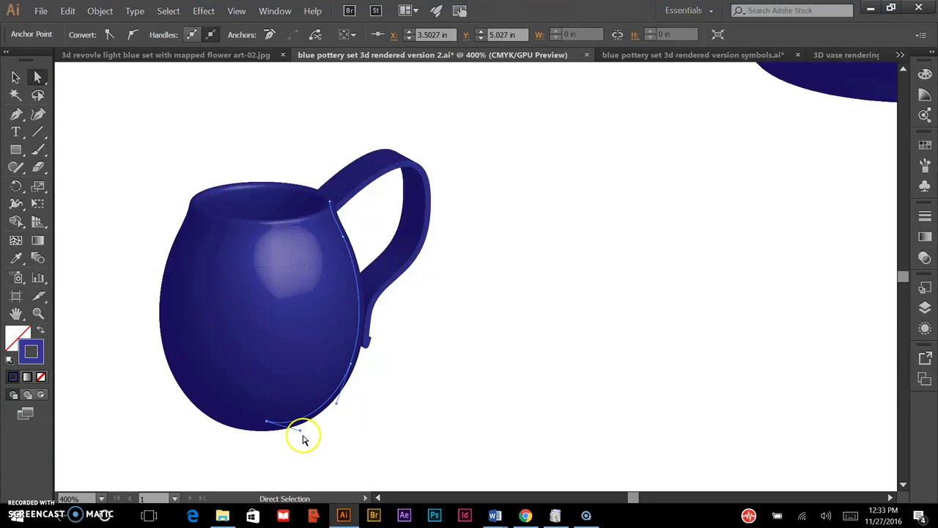
drag(301, 431, 338, 422)
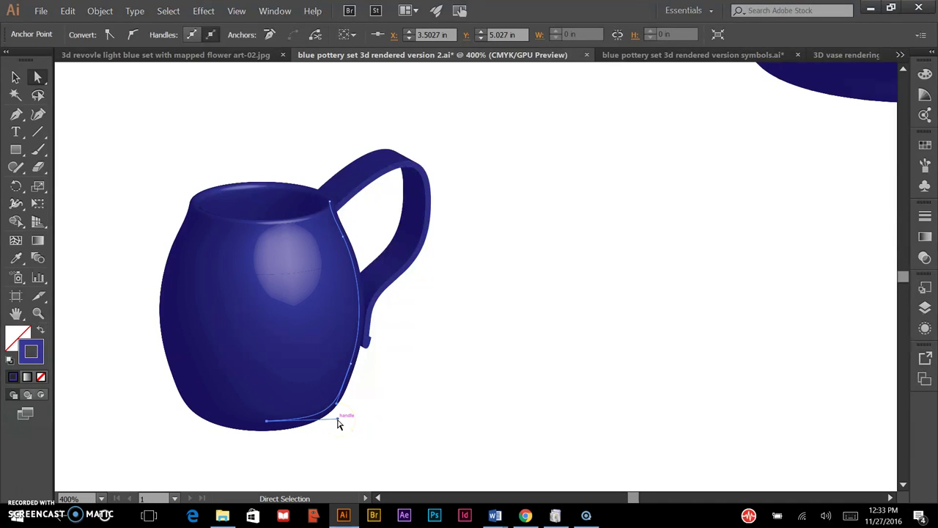
drag(339, 423, 347, 421)
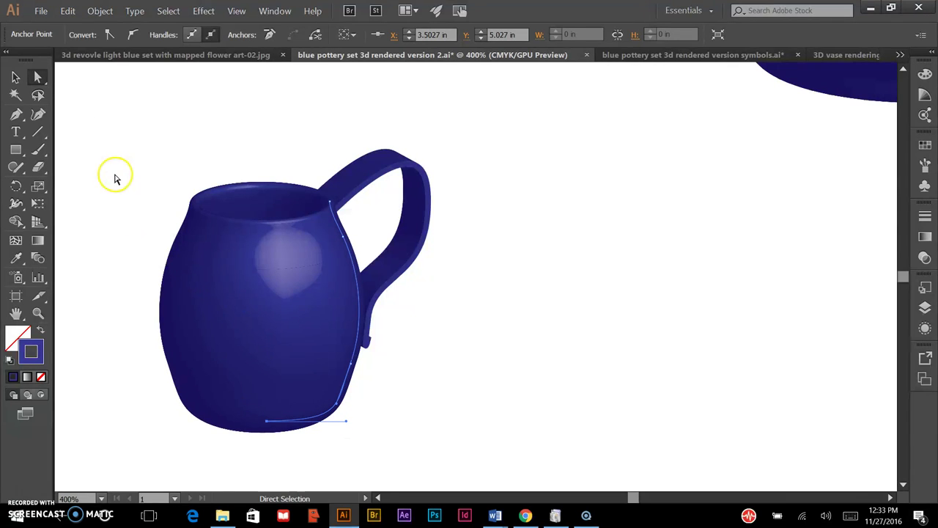
click(15, 77)
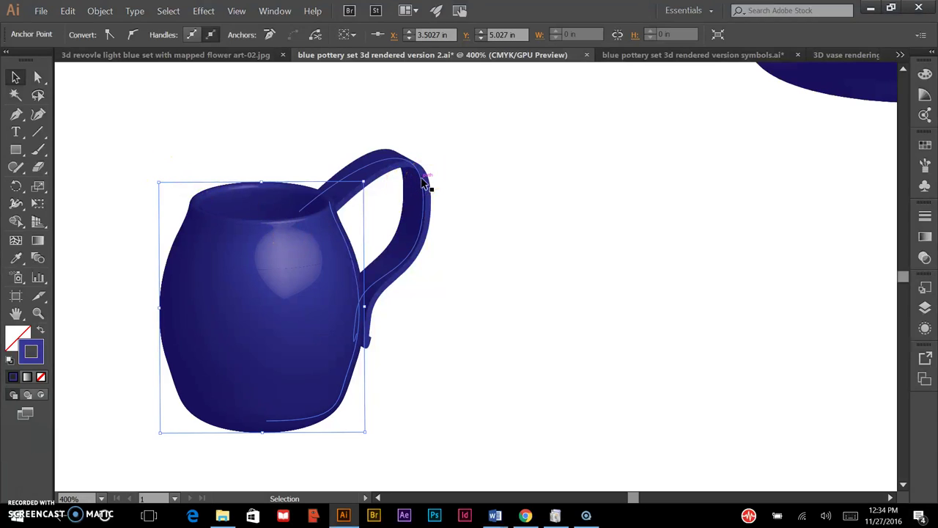
click(398, 158)
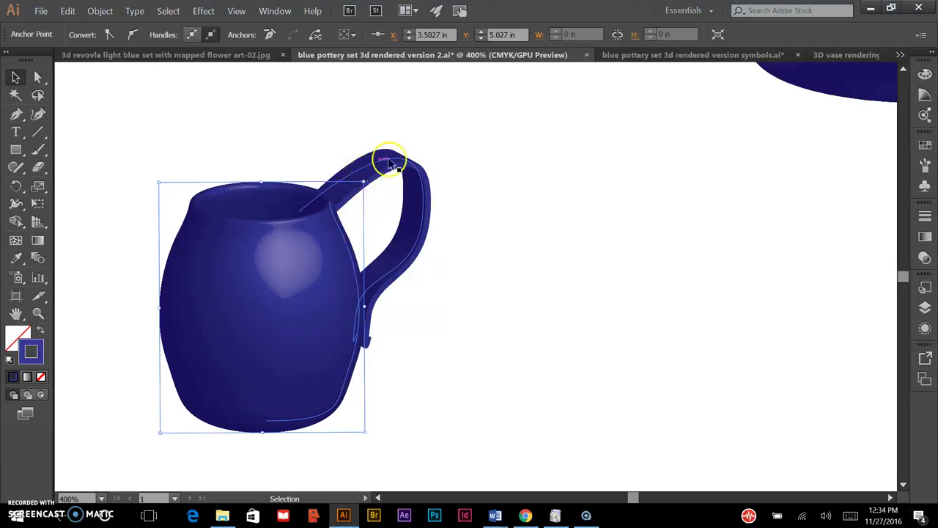